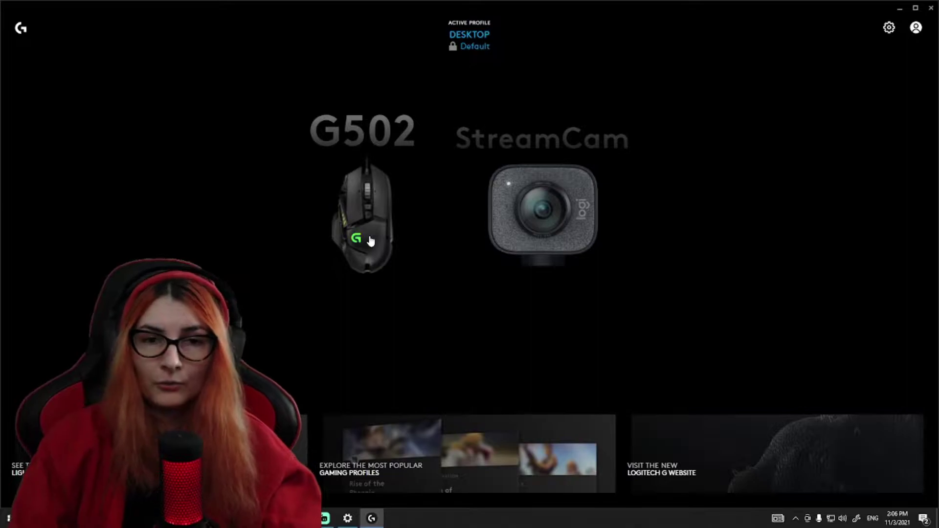
- Open the G502 mouse's settings in G HUB to review its DPI speeds and report rate
left_click(380, 255)
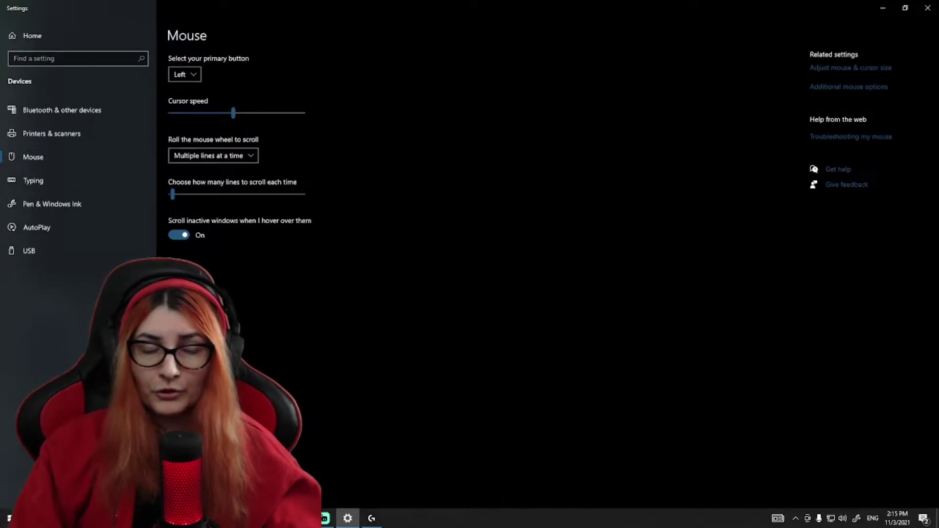
- Find mouse settings via search 'mo', untick Enhance pointer precision under Pointer Options, and confirm
key("super+s")
type("mo")
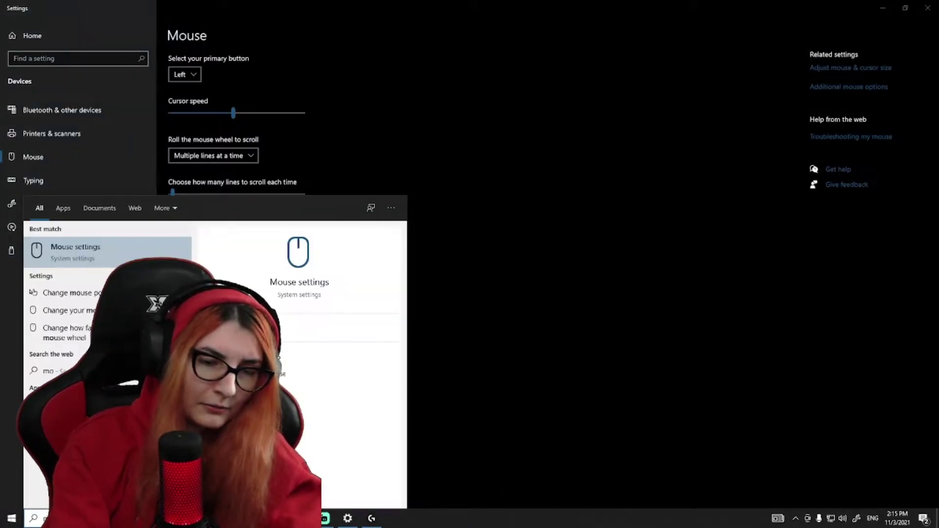
key("Return")
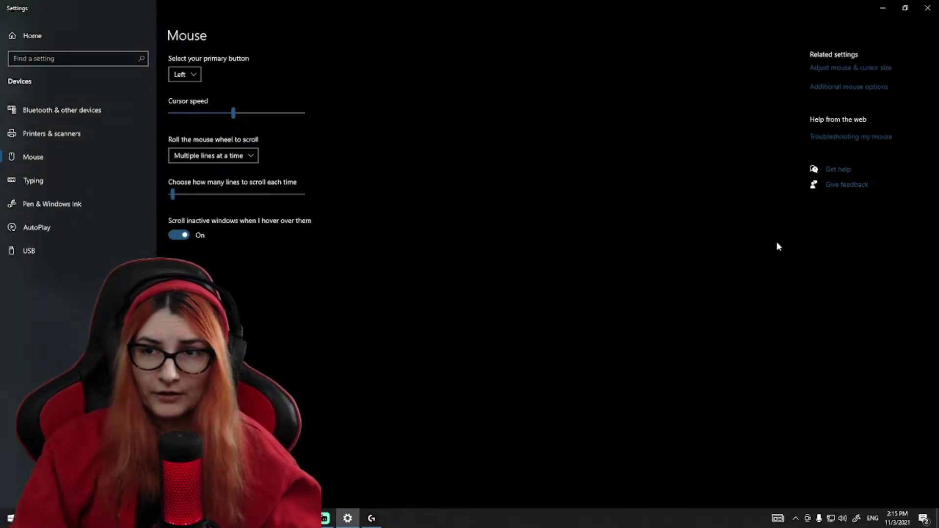
left_click(850, 89)
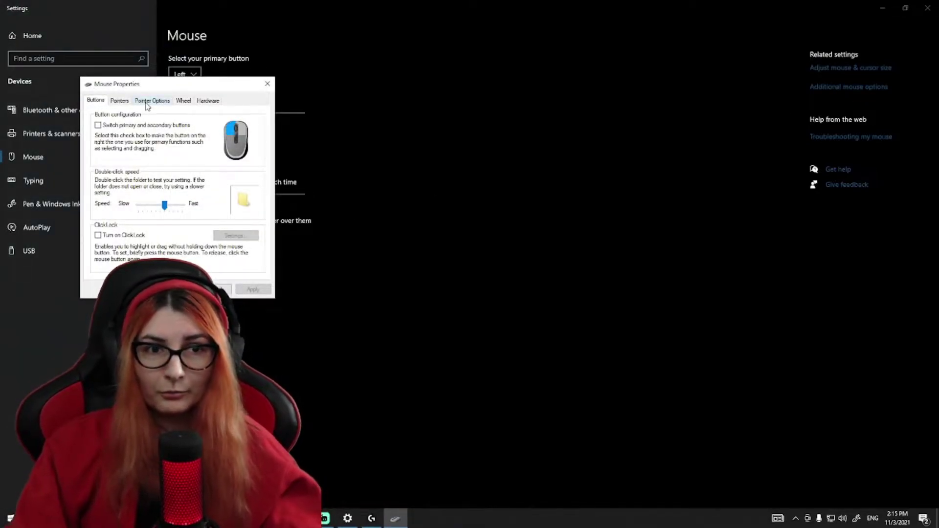
left_click(147, 101)
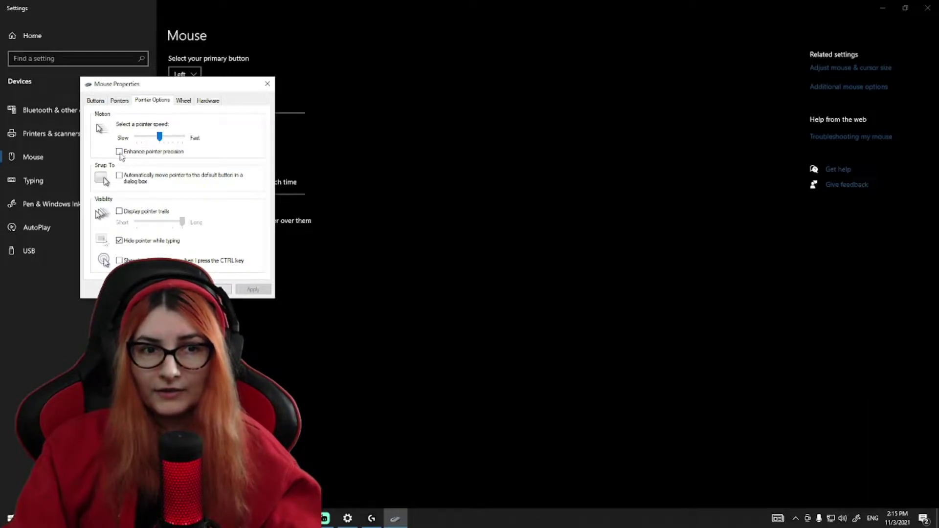
left_click(120, 153)
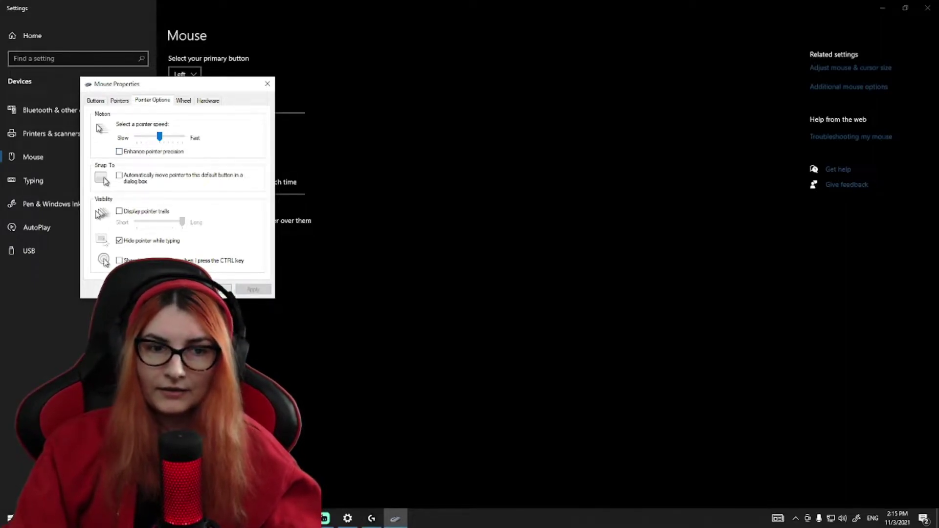
key("Return")
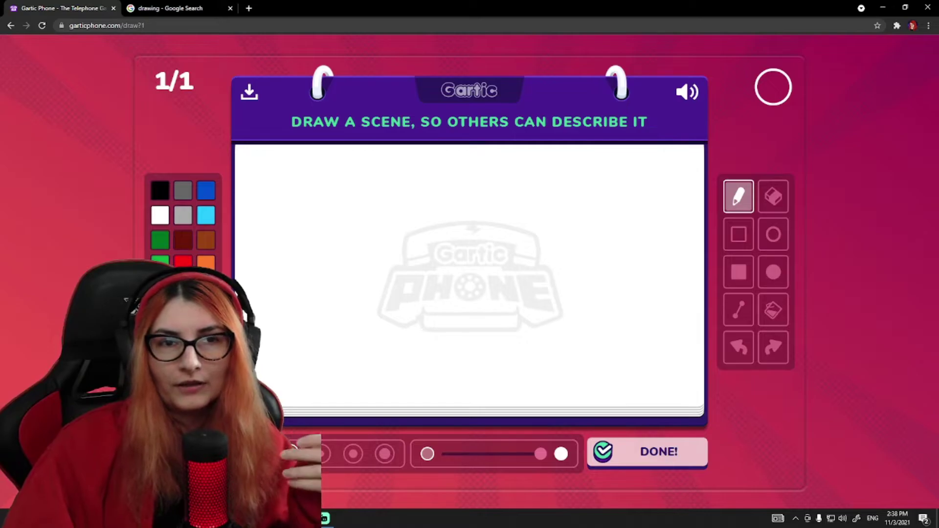
- Change the Google Images query to 'fish drawing' and run the search
left_click(211, 10)
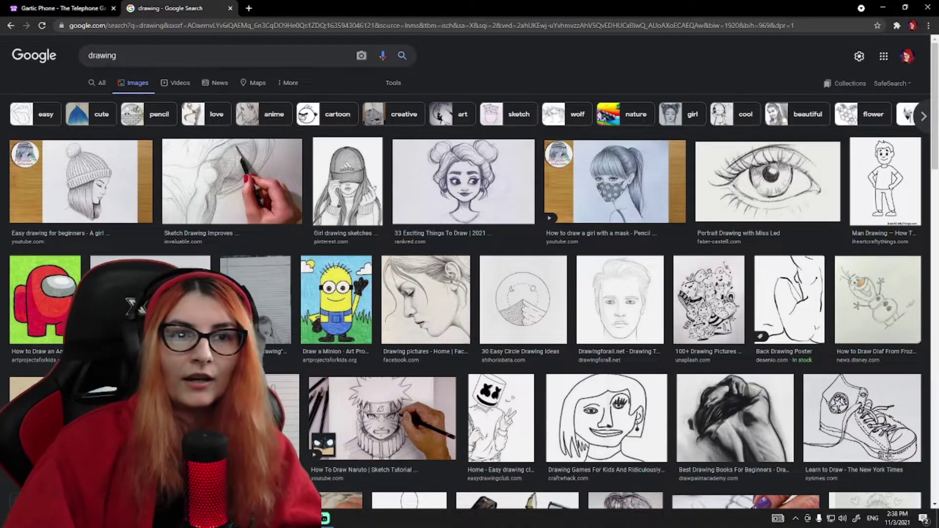
left_click(89, 55)
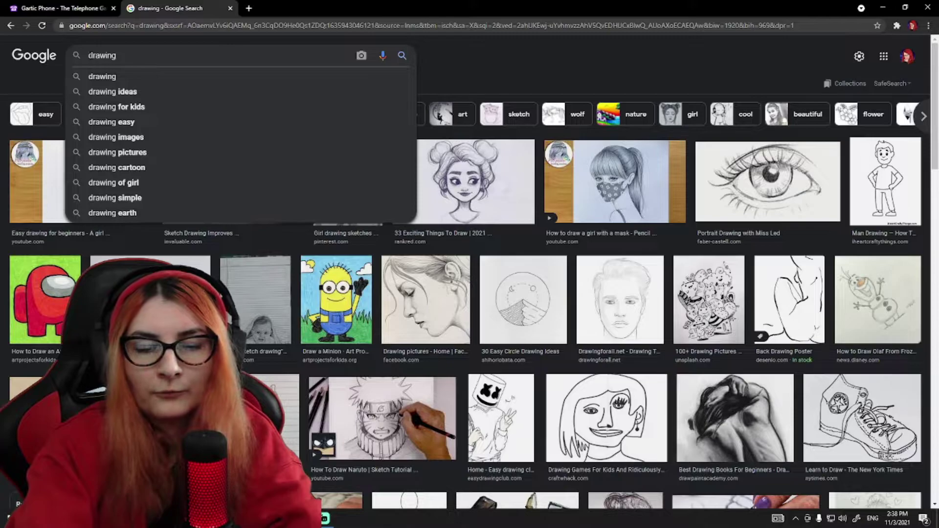
type("fish")
key("Return")
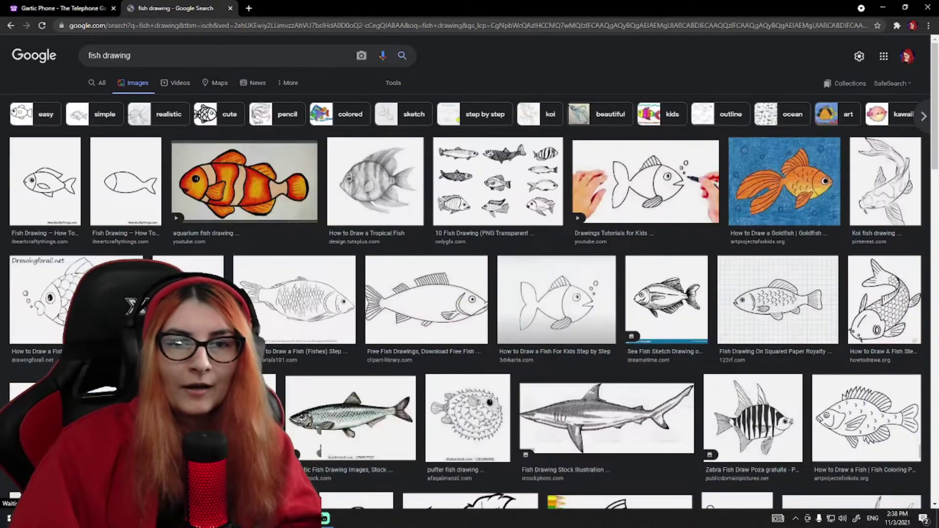
scroll(379, 241, "down", 1)
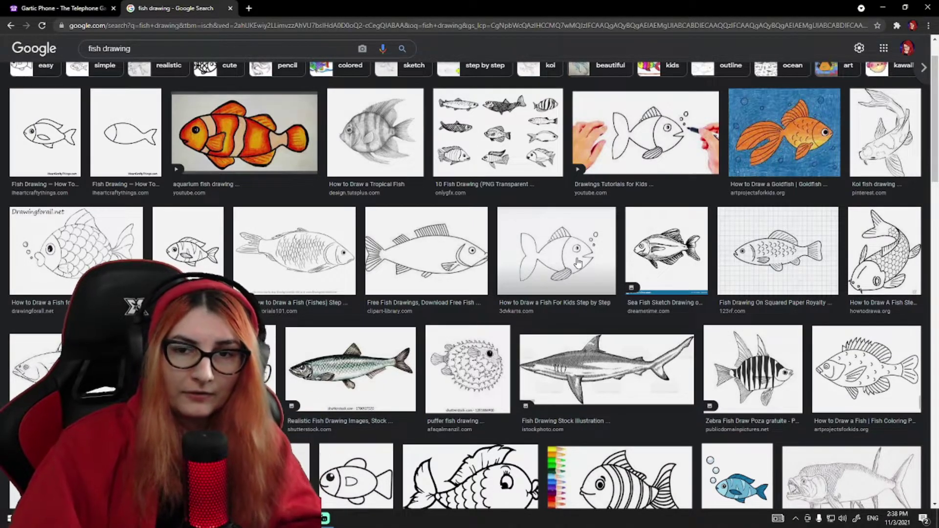
- Compare the fish and shark previews, settling on the simple 3dvkarts fish as reference
left_click(562, 267)
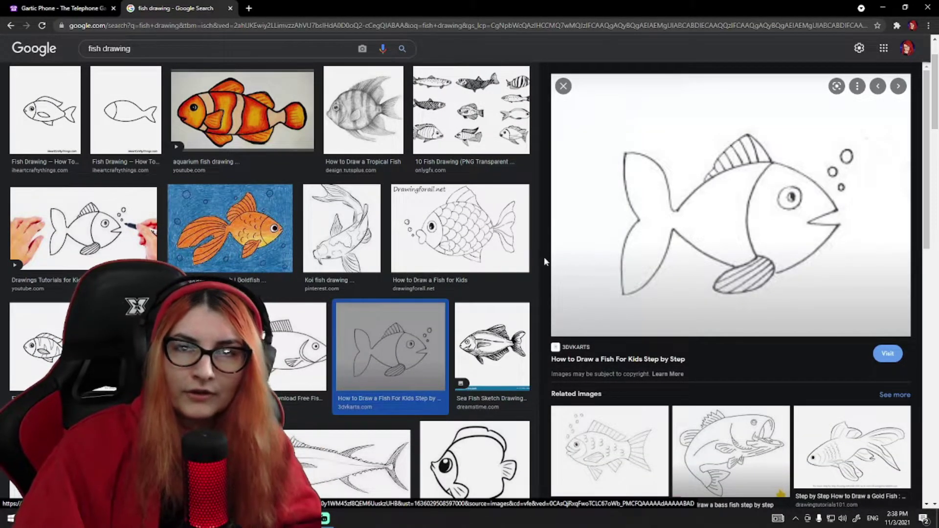
scroll(269, 251, "down", 3)
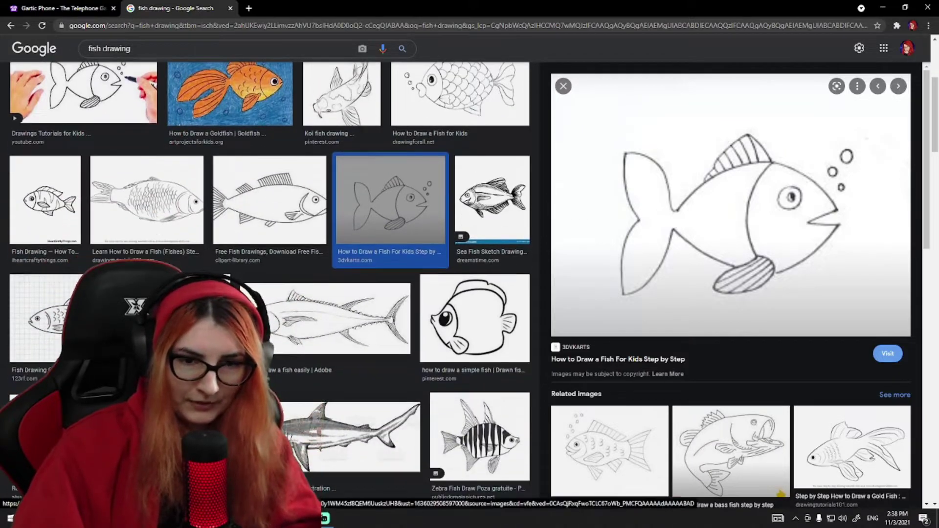
scroll(342, 294, "down", 2)
left_click(349, 351)
scroll(350, 350, "up", 5)
left_click(410, 356)
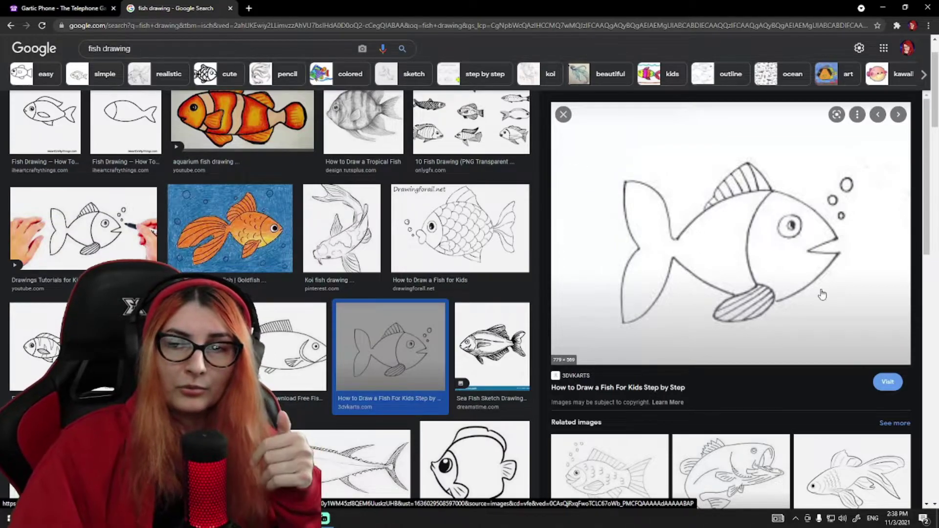
left_click(68, 7)
left_click(171, 8)
left_click(68, 4)
left_click(172, 8)
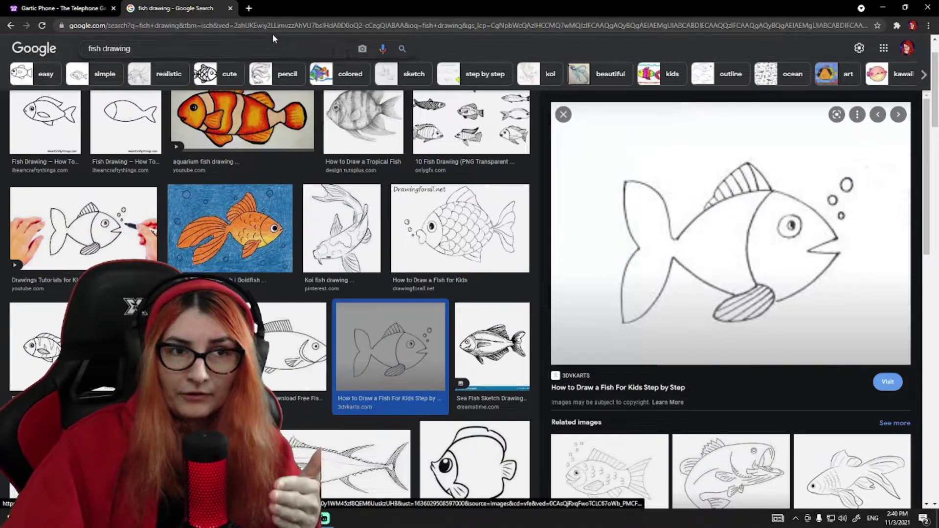
- Move the fish reference into its own window and draw the first curved strokes on the canvas
left_click(93, 7)
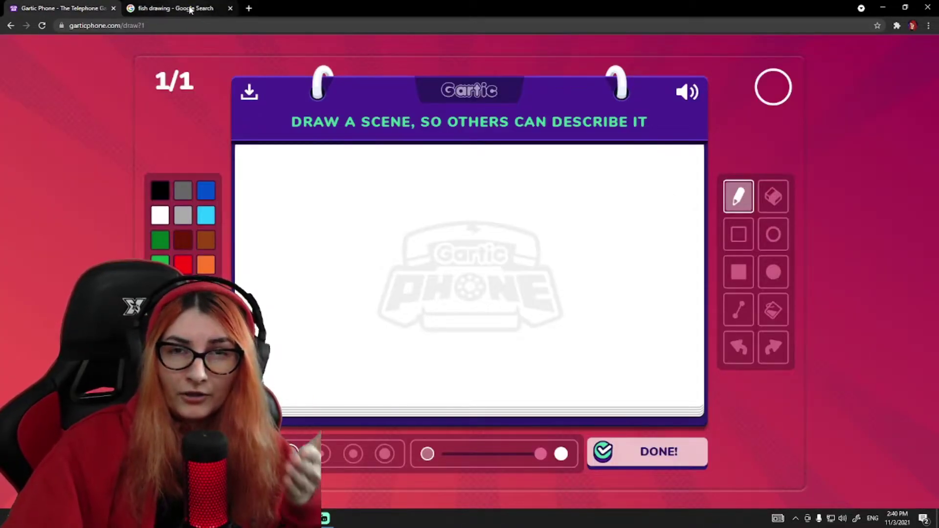
left_click_drag(188, 10, 882, 66)
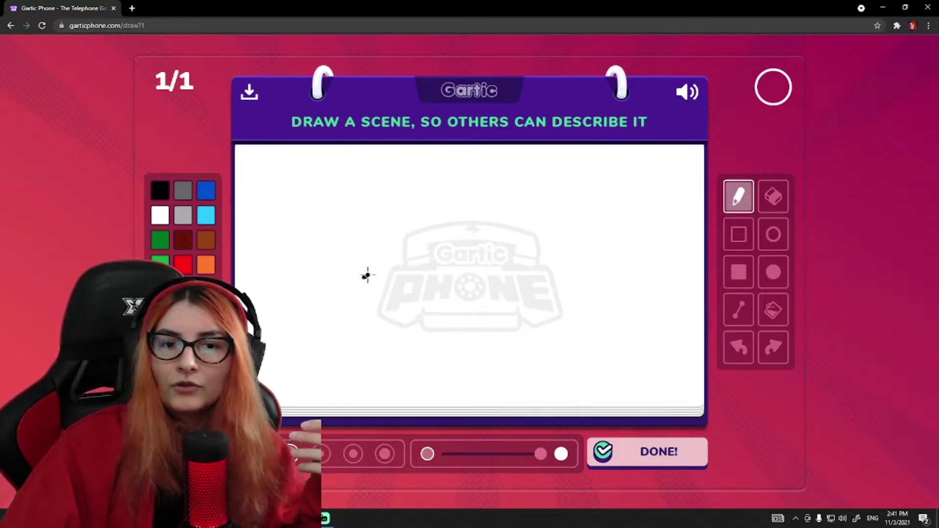
left_click_drag(362, 274, 411, 254)
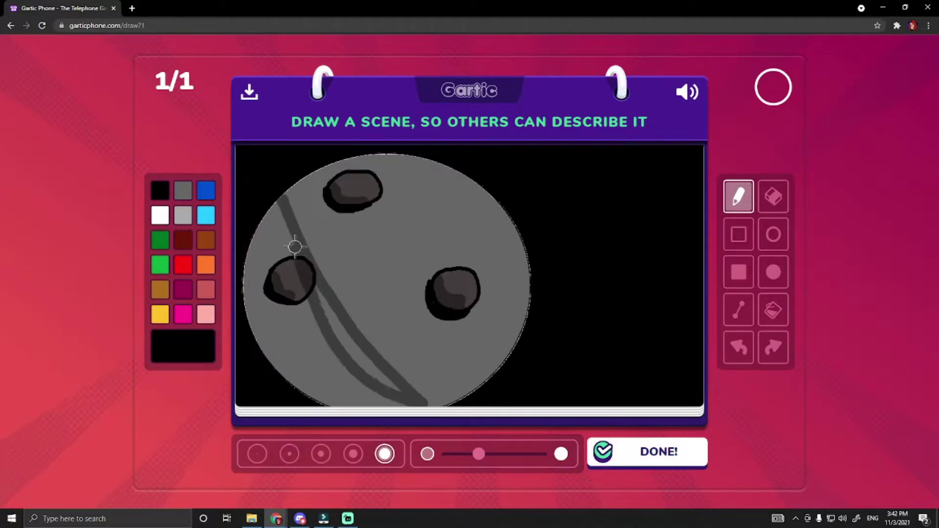
mouse_move(295, 247)
left_mouse_down()
mouse_move(369, 390)
mouse_move(274, 342)
left_mouse_up()
- Switch to a thinner brush at higher opacity and draw a black curve
left_click(289, 453)
left_click_drag(478, 453, 540, 454)
mouse_move(364, 237)
left_mouse_down()
mouse_move(396, 257)
mouse_move(372, 251)
mouse_move(391, 242)
left_mouse_up()
- Bucket-fill the fish in brown, then refill it orange
left_click(257, 453)
left_click(205, 239)
left_click(773, 309)
left_click(367, 232)
left_click(206, 265)
left_click(372, 244)
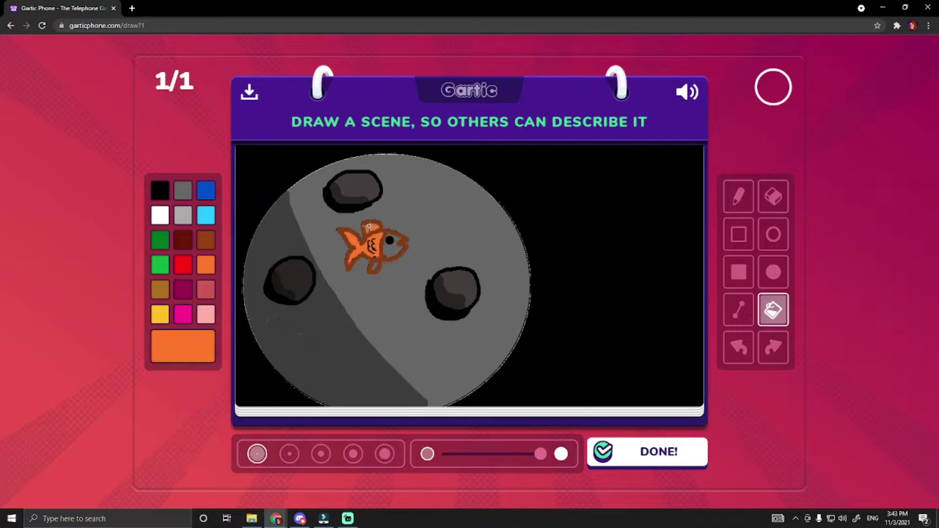
- Add black shading strokes to the fish and darken part of it with a fill
left_click(289, 454)
left_click_drag(540, 454, 478, 454)
left_click(738, 195)
left_click(160, 191)
mouse_move(369, 222)
left_mouse_down()
mouse_move(355, 239)
mouse_move(371, 247)
left_mouse_up()
left_click(773, 309)
left_click(372, 247)
- Add a white highlight to the fish's eye at full opacity
left_click(738, 196)
left_click(160, 215)
left_click(385, 454)
left_click_drag(478, 453, 540, 454)
left_click(321, 454)
left_click(390, 239)
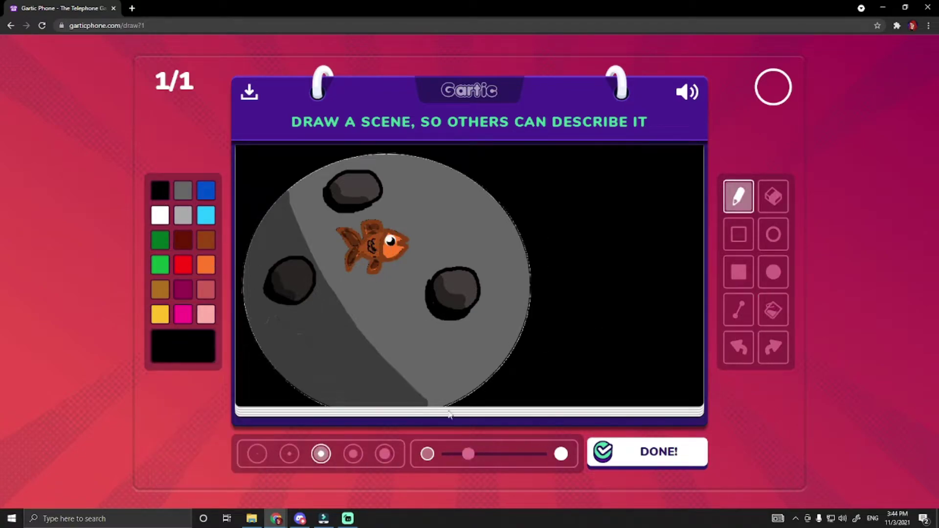
- Dot small white, yellow and cyan accents around the drawing
left_click(289, 454)
left_click(263, 161)
left_click(583, 157)
left_click(617, 217)
left_click(508, 381)
left_click(257, 454)
left_click(665, 203)
left_click(160, 314)
left_click(289, 453)
left_click(555, 316)
left_click(206, 215)
- Lower the opacity and add translucent grey shading in two areas of the drawing
left_click(257, 454)
left_click(289, 454)
left_click(160, 190)
left_click_drag(540, 454, 470, 454)
mouse_move(425, 311)
left_mouse_down()
mouse_move(476, 313)
mouse_move(413, 303)
mouse_move(465, 332)
left_mouse_up()
left_click_drag(323, 208, 384, 188)
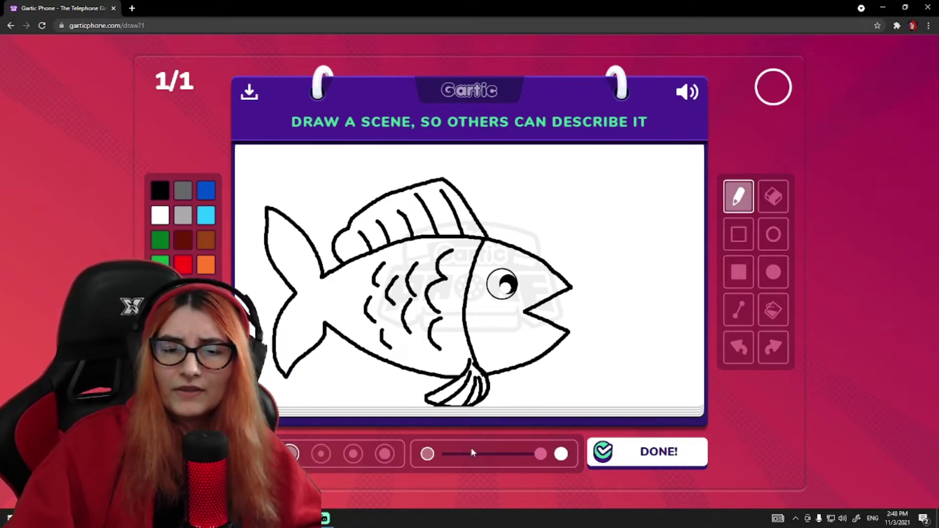
- Set the largest brush at lower opacity, test a grey scribble, then undo it
left_click(387, 455)
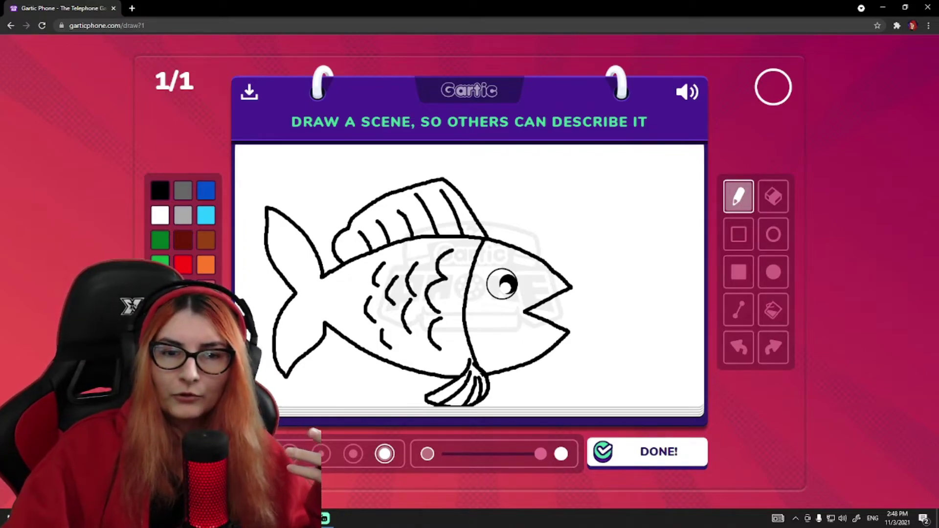
left_click_drag(540, 454, 479, 457)
mouse_move(641, 262)
left_mouse_down()
mouse_move(636, 274)
mouse_move(635, 266)
left_mouse_up()
left_click(738, 347)
left_click(739, 347)
- Shade the fish's back, dorsal fin and tail fin in translucent grey
mouse_move(465, 243)
left_mouse_down()
mouse_move(359, 245)
mouse_move(321, 278)
left_mouse_up()
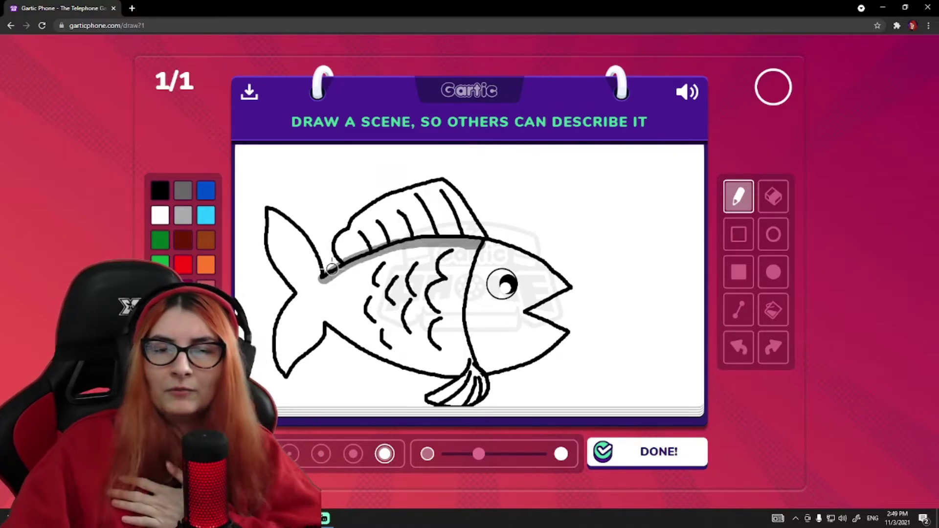
mouse_move(478, 230)
left_mouse_down()
mouse_move(457, 205)
mouse_move(425, 230)
mouse_move(416, 196)
mouse_move(430, 235)
mouse_move(381, 223)
mouse_move(364, 247)
mouse_move(357, 235)
mouse_move(372, 250)
mouse_move(384, 217)
mouse_move(400, 216)
mouse_move(416, 230)
mouse_move(435, 220)
mouse_move(470, 230)
left_mouse_up()
mouse_move(284, 234)
left_mouse_down()
mouse_move(300, 325)
mouse_move(283, 346)
mouse_move(309, 321)
mouse_move(295, 345)
left_mouse_up()
mouse_move(302, 312)
left_mouse_down()
mouse_move(281, 232)
mouse_move(315, 288)
left_mouse_up()
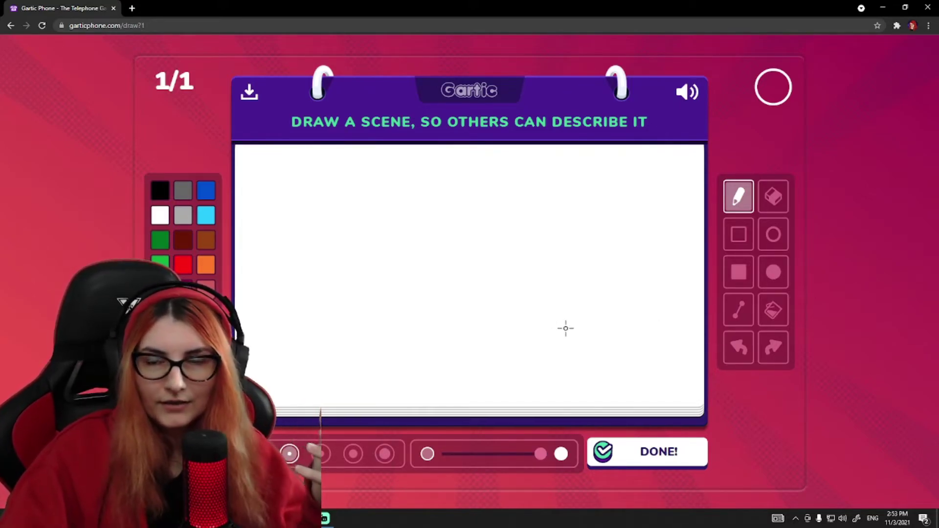
- Draw an outline circle for the head and a left shoulder line beneath it
left_click(773, 234)
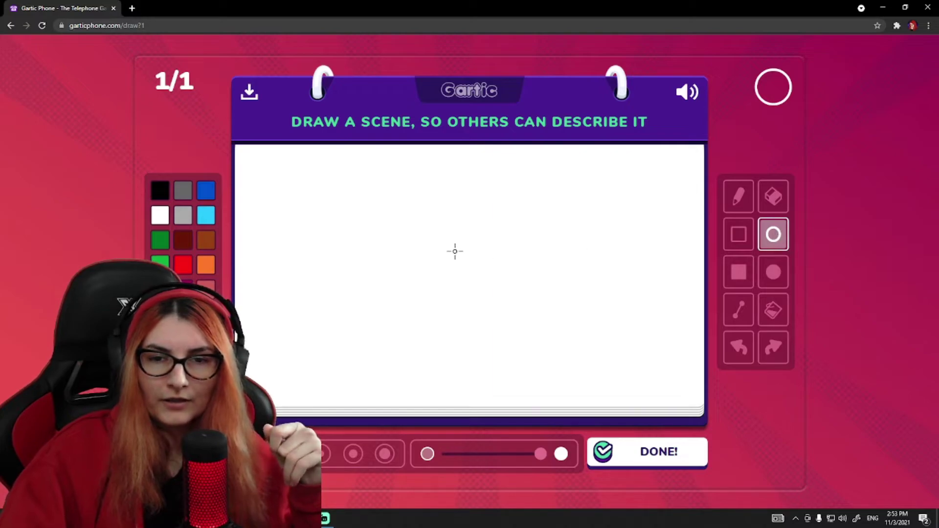
left_click_drag(453, 264, 568, 373)
left_click(739, 196)
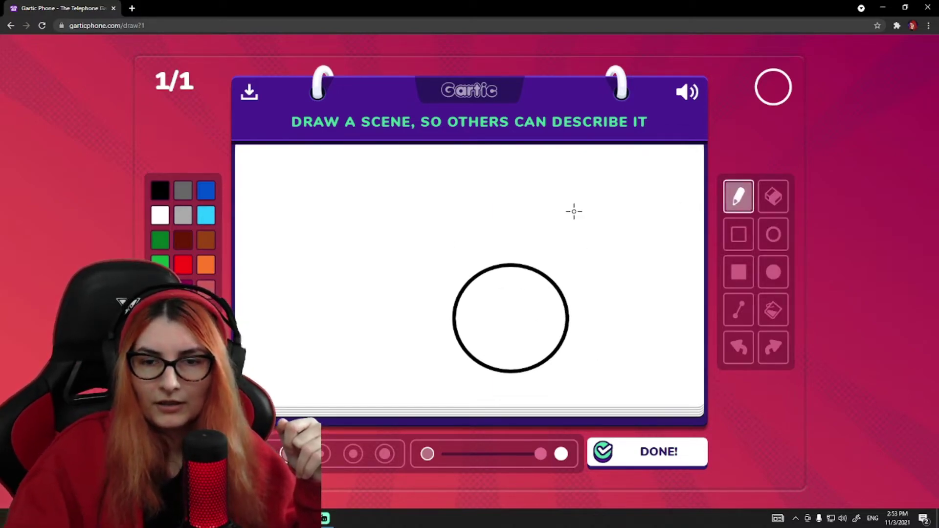
left_click_drag(465, 354, 448, 404)
- Add the right shoulder and body outline, then draw eyes and a mouth in the head
left_click_drag(559, 352, 567, 405)
left_click_drag(463, 350, 443, 405)
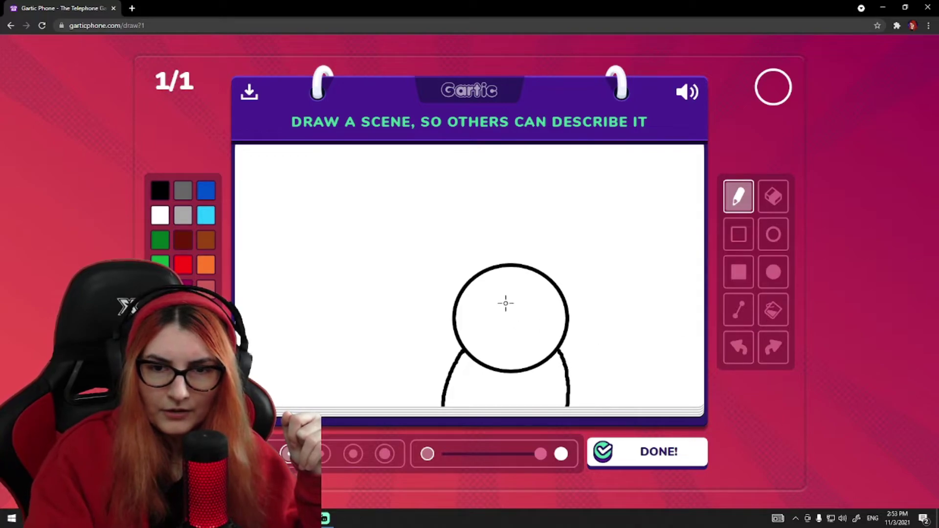
left_click_drag(505, 302, 497, 344)
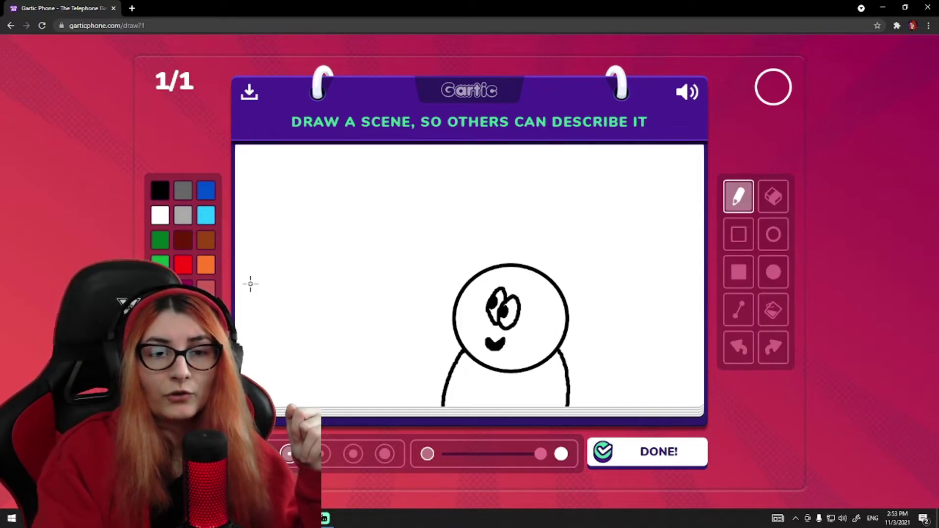
- With the thickest brush at lowered opacity, paint grey down the character's right side
left_click(385, 454)
left_click_drag(541, 454, 468, 454)
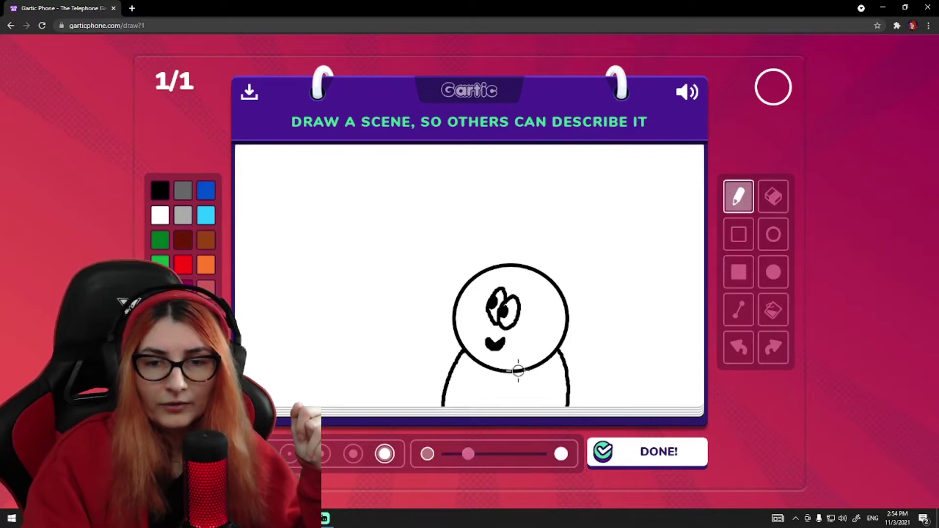
mouse_move(537, 276)
left_mouse_down()
mouse_move(546, 348)
mouse_move(560, 313)
mouse_move(544, 279)
mouse_move(561, 326)
mouse_move(546, 364)
mouse_move(548, 357)
mouse_move(555, 403)
mouse_move(556, 367)
mouse_move(563, 405)
left_mouse_up()
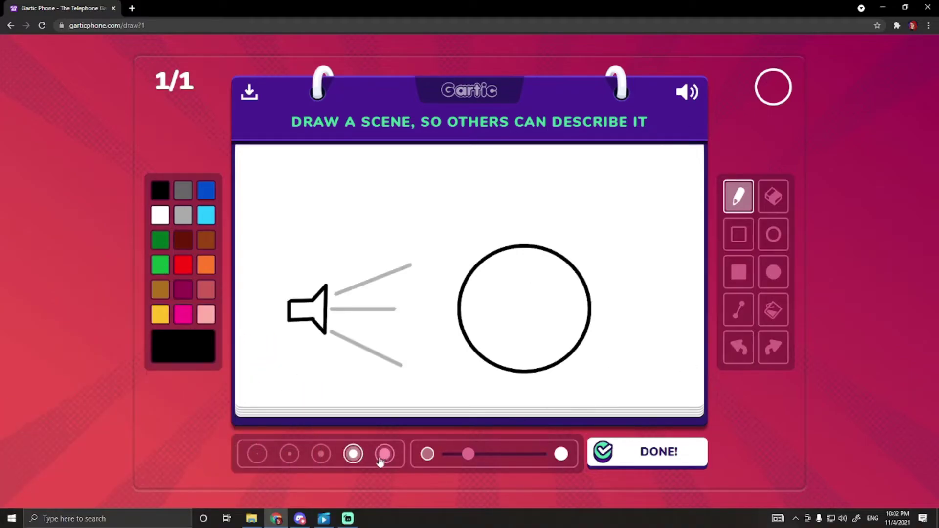
- Paint a grey crescent inside the circle's right edge, then a thin grey arrow toward it
left_click(383, 458)
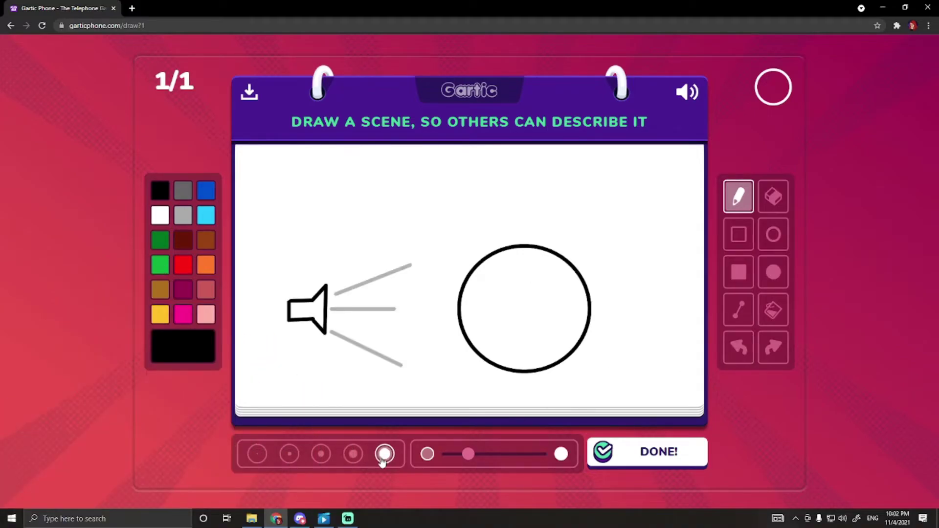
left_click(285, 459)
left_click(385, 454)
mouse_move(550, 262)
left_mouse_down()
mouse_move(562, 299)
mouse_move(550, 364)
mouse_move(573, 330)
mouse_move(570, 276)
mouse_move(553, 254)
mouse_move(567, 321)
mouse_move(558, 344)
left_mouse_up()
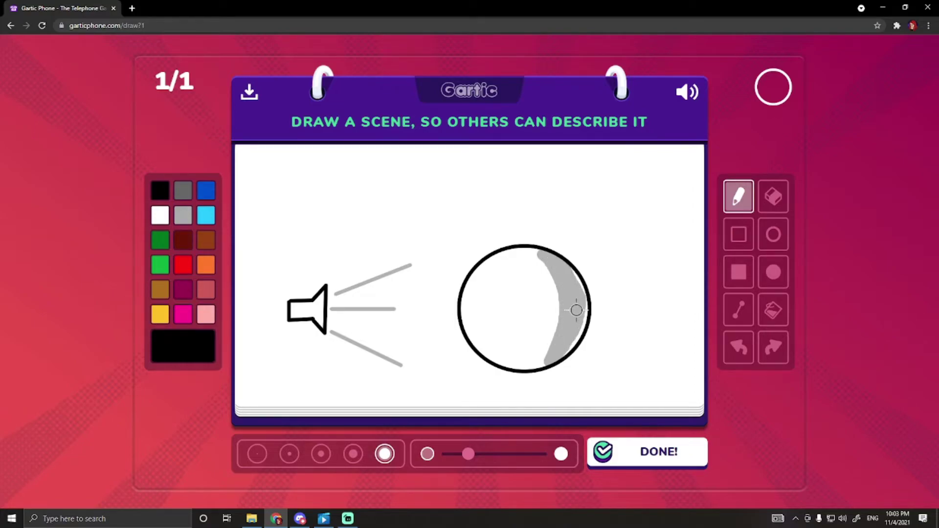
mouse_move(576, 310)
left_mouse_down()
mouse_move(573, 275)
mouse_move(582, 320)
mouse_move(559, 376)
left_mouse_up()
left_click(258, 455)
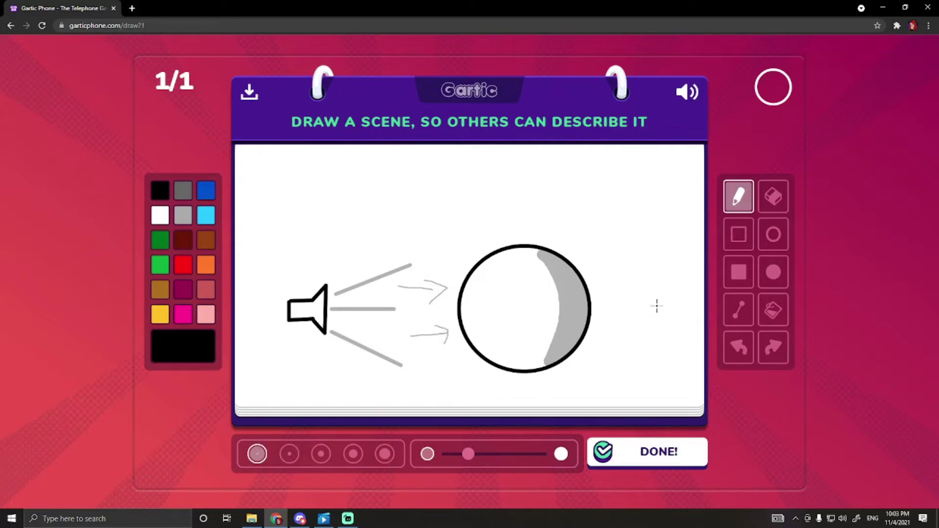
left_click_drag(568, 246, 628, 259)
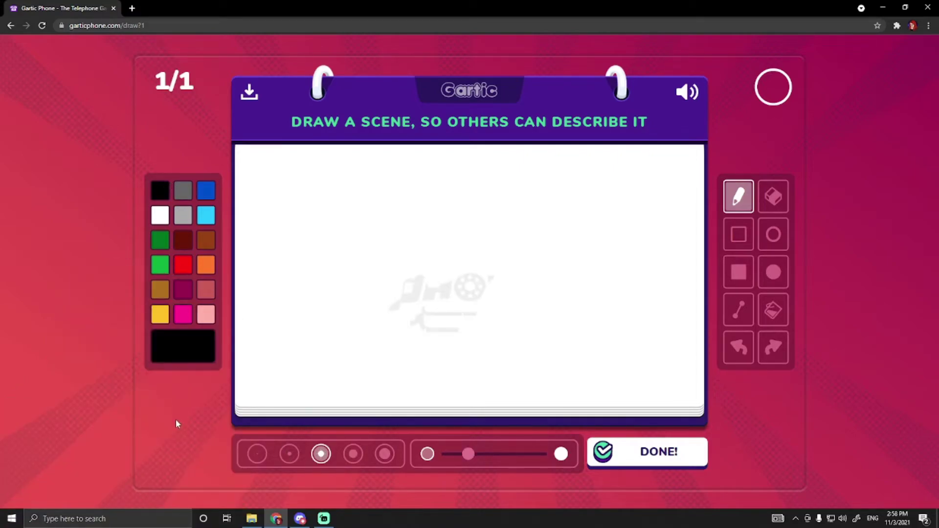
- Pick custom blue (RGB 10, 54, 230) in the colour picker and raise brush opacity
left_click(193, 350)
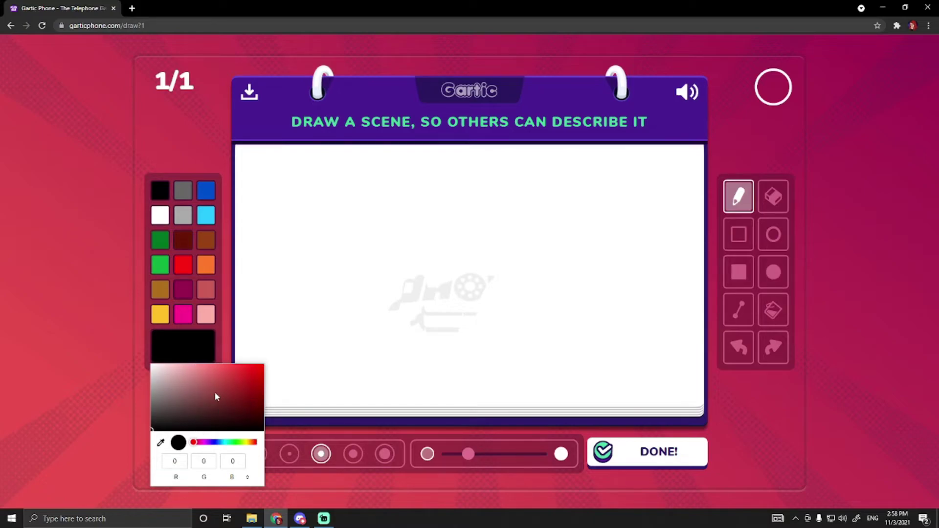
mouse_move(226, 371)
left_mouse_down()
mouse_move(260, 377)
mouse_move(235, 395)
left_mouse_up()
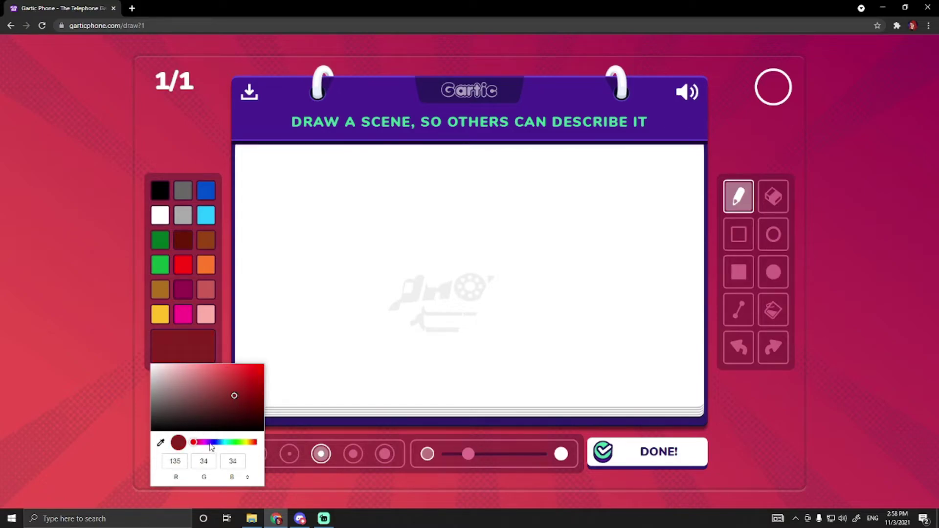
left_click_drag(211, 442, 216, 442)
left_click_drag(242, 377, 259, 371)
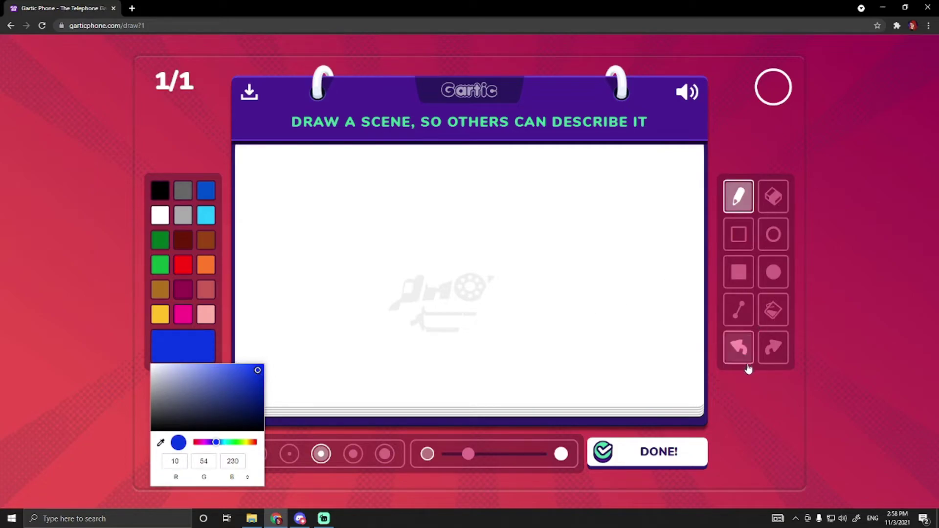
left_click(700, 390)
mouse_move(462, 450)
left_mouse_down()
mouse_move(547, 458)
mouse_move(500, 459)
left_mouse_up()
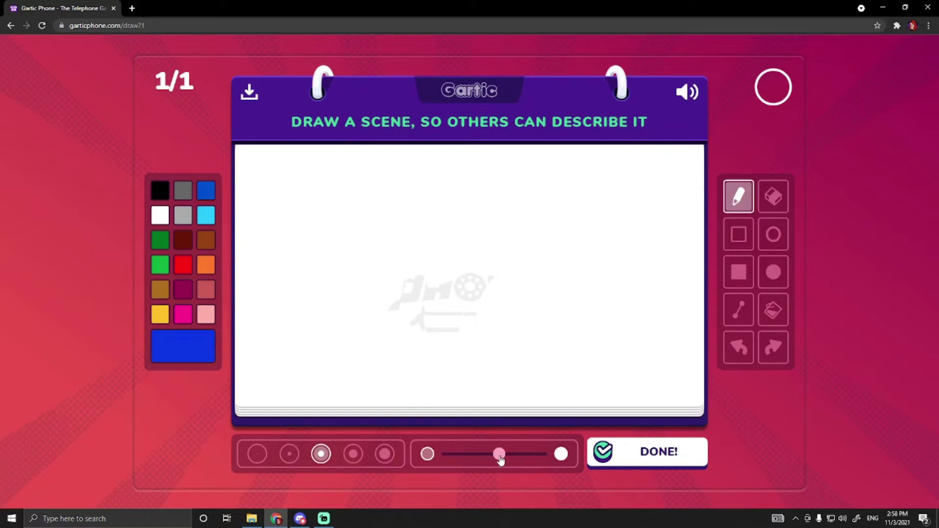
- Paint a translucent dark green grass tuft with a larger brush at the meadow's centre
left_click(157, 244)
left_click_drag(498, 455, 489, 454)
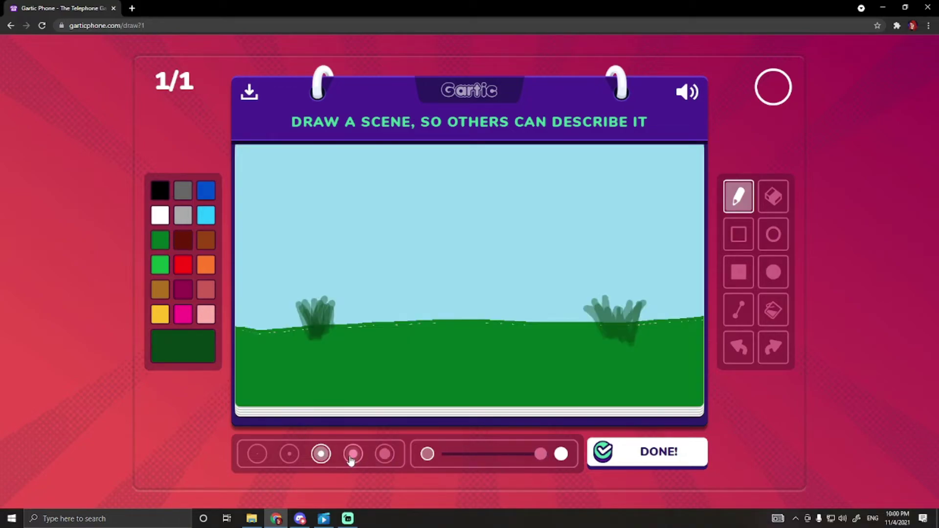
left_click(352, 454)
left_click_drag(538, 457, 499, 455)
mouse_move(437, 300)
left_mouse_down()
mouse_move(468, 304)
mouse_move(454, 320)
left_mouse_up()
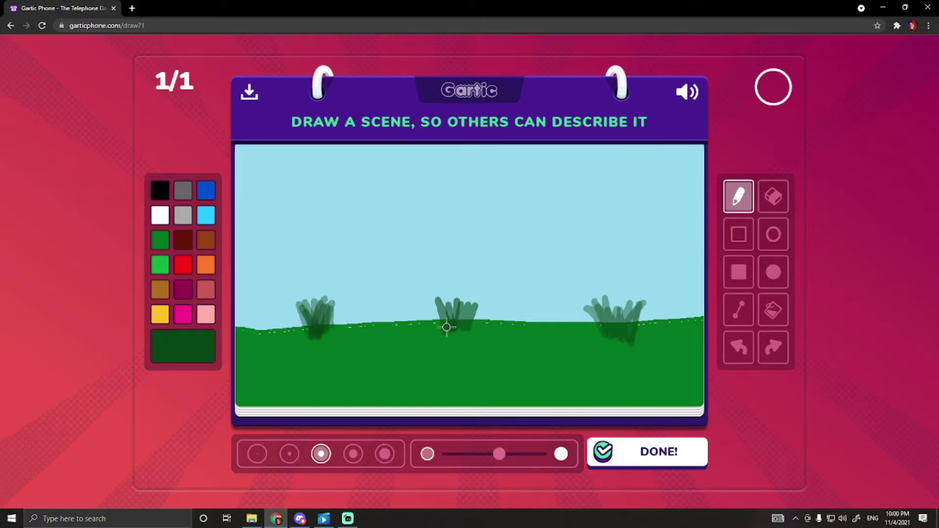
mouse_move(445, 328)
left_mouse_down()
mouse_move(436, 300)
mouse_move(447, 315)
mouse_move(462, 308)
left_mouse_up()
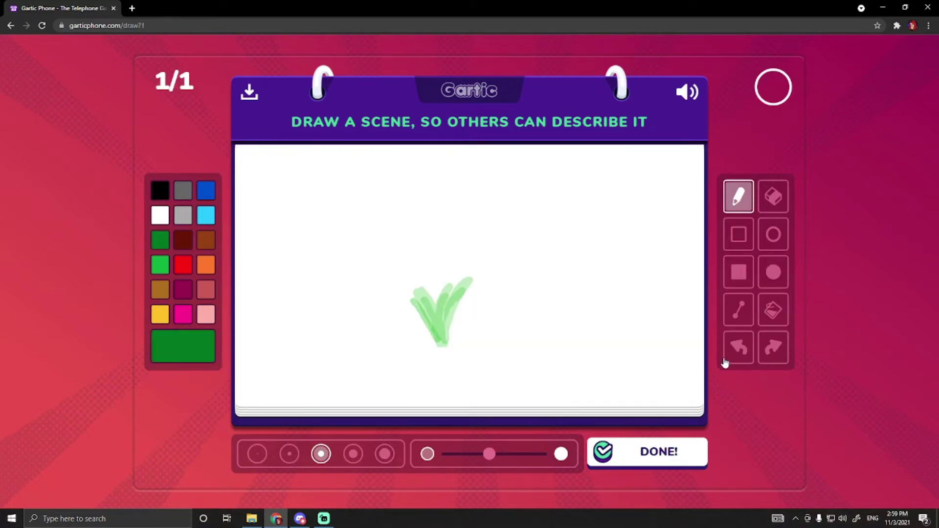
- Undo the stray green strokes and lay a low-opacity grey filled ellipse over the Earth
left_click(736, 354)
left_click(735, 361)
left_click(771, 270)
left_click(771, 313)
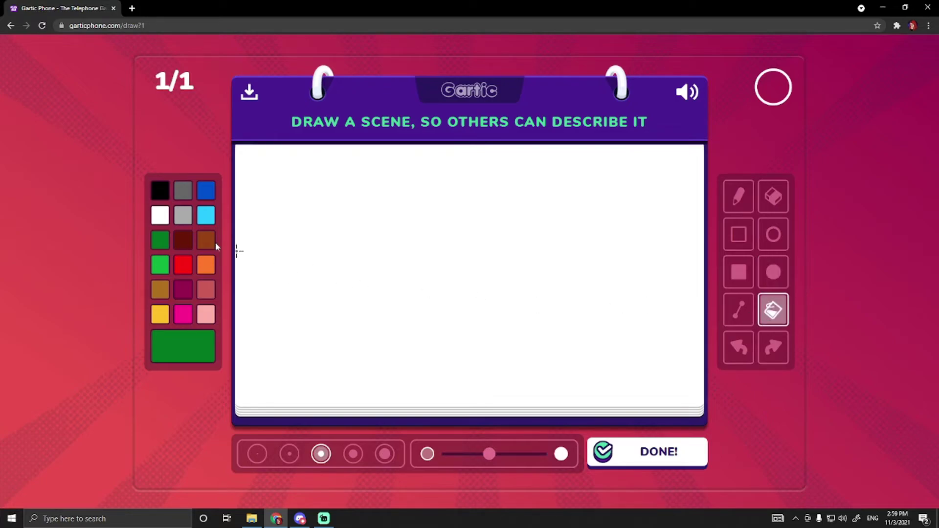
left_click(160, 194)
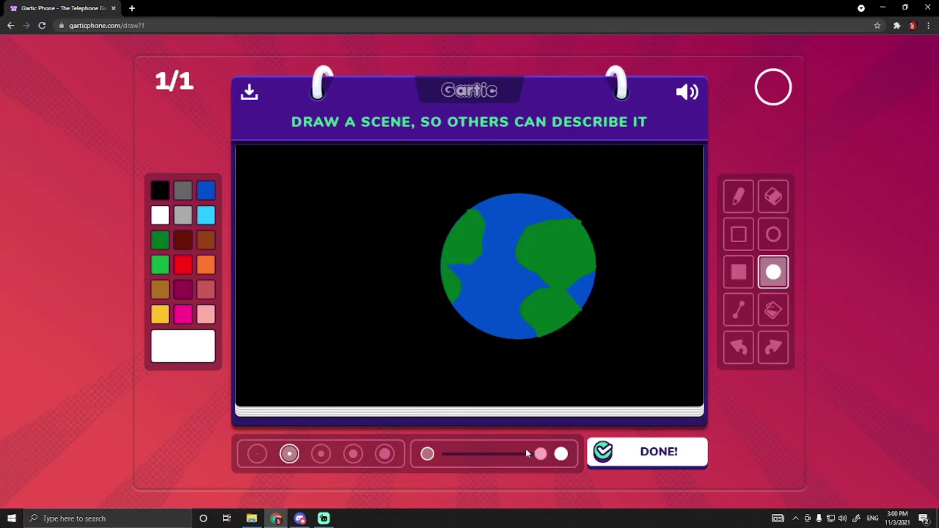
left_click_drag(526, 453, 478, 452)
left_click_drag(418, 173, 612, 349)
- Paint five pale cloud blobs across the globe with a medium Pencil brush
key("b")
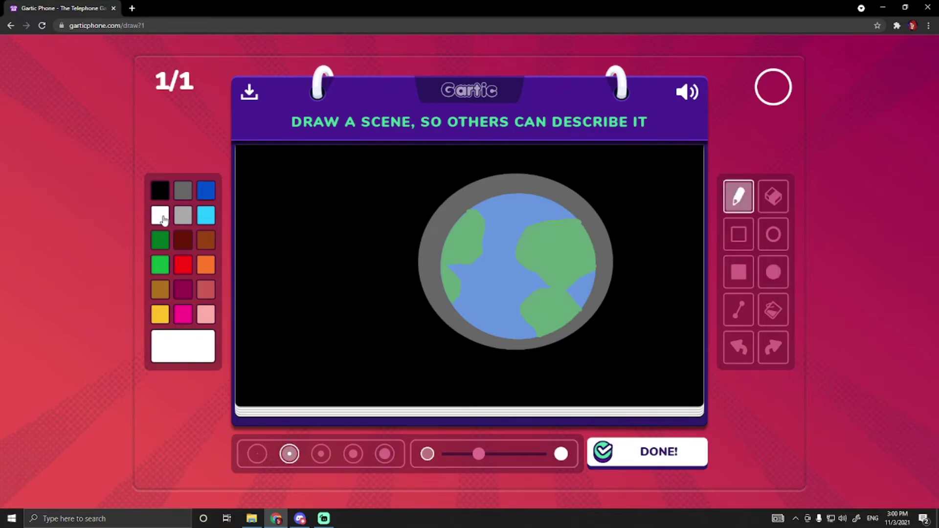
left_click(323, 454)
left_click_drag(532, 247, 589, 230)
mouse_move(469, 240)
left_mouse_down()
mouse_move(446, 230)
mouse_move(473, 237)
left_mouse_up()
mouse_move(465, 303)
left_mouse_down()
mouse_move(442, 294)
mouse_move(476, 310)
mouse_move(458, 305)
mouse_move(543, 308)
mouse_move(516, 304)
mouse_move(545, 298)
left_mouse_up()
left_click_drag(579, 282, 595, 274)
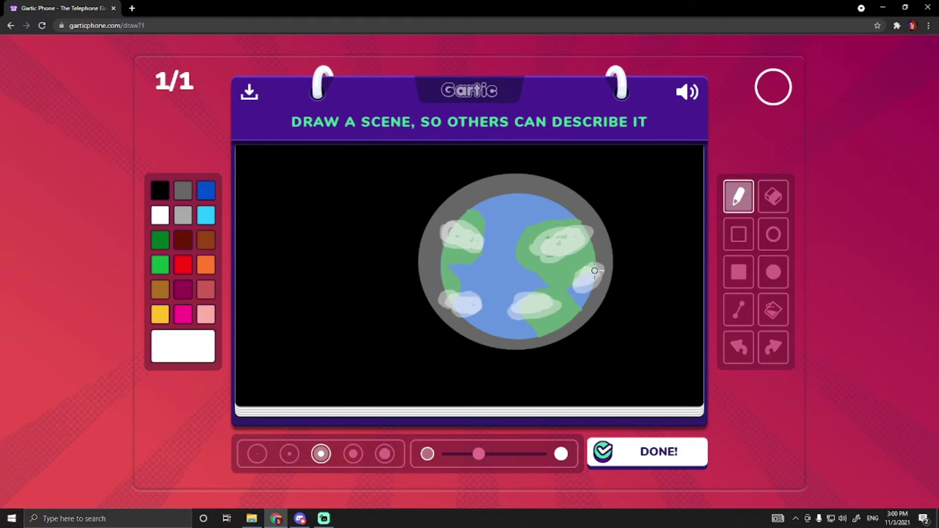
mouse_move(503, 267)
left_mouse_down()
mouse_move(479, 276)
mouse_move(522, 274)
left_mouse_up()
- Draw a filled yellow sun in the top-left corner with translucent orange circles around it
left_click(162, 321)
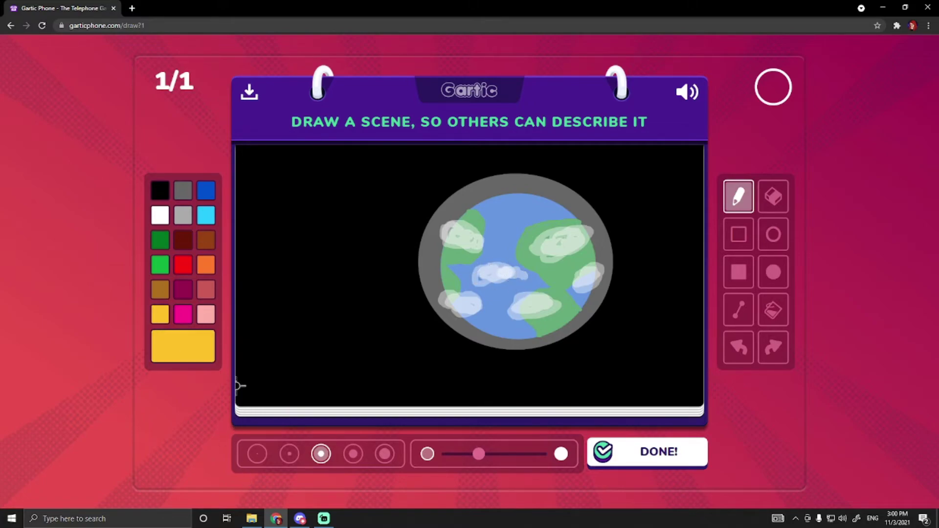
left_click(773, 272)
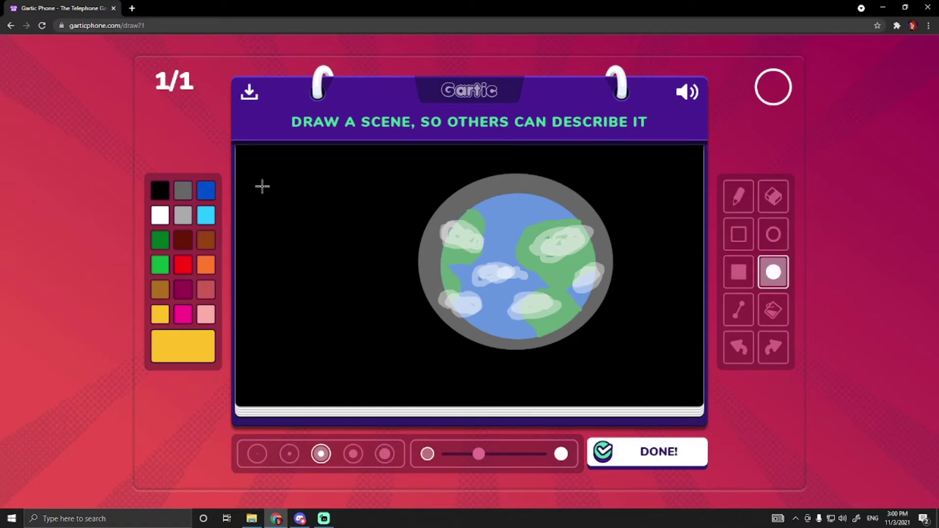
left_click_drag(484, 457, 540, 454)
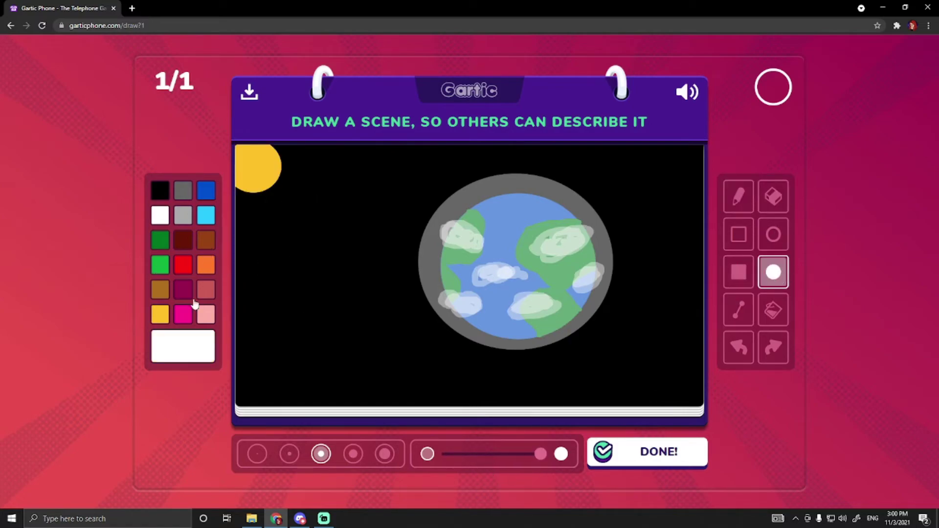
left_click(468, 454)
left_click_drag(294, 214, 200, 121)
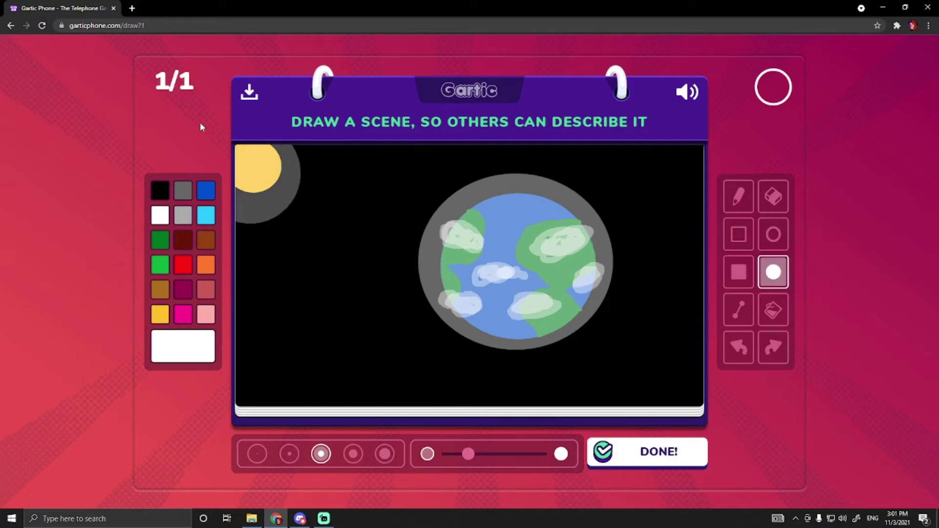
left_click(204, 274)
left_click_drag(299, 223, 195, 122)
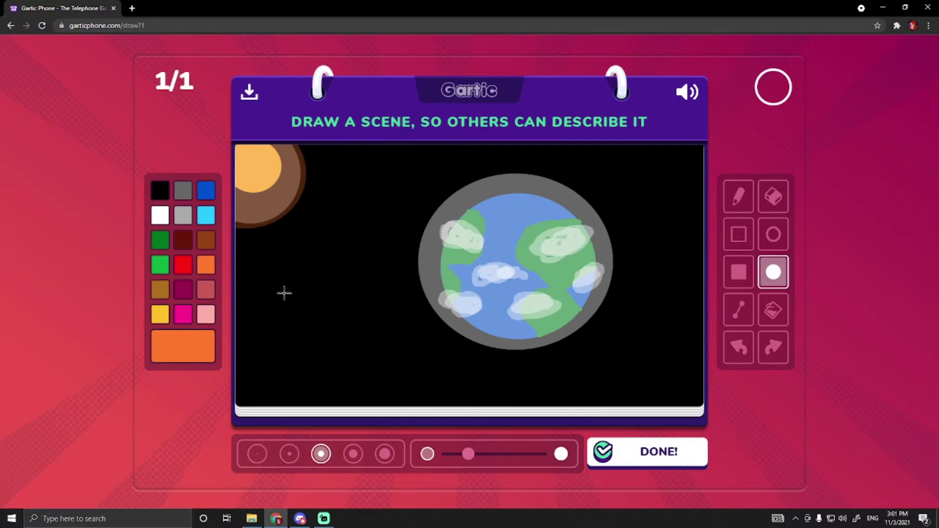
- Set up a white, lower-opacity Pencil brush
left_click(158, 212)
left_click_drag(474, 455, 448, 455)
left_click(725, 198)
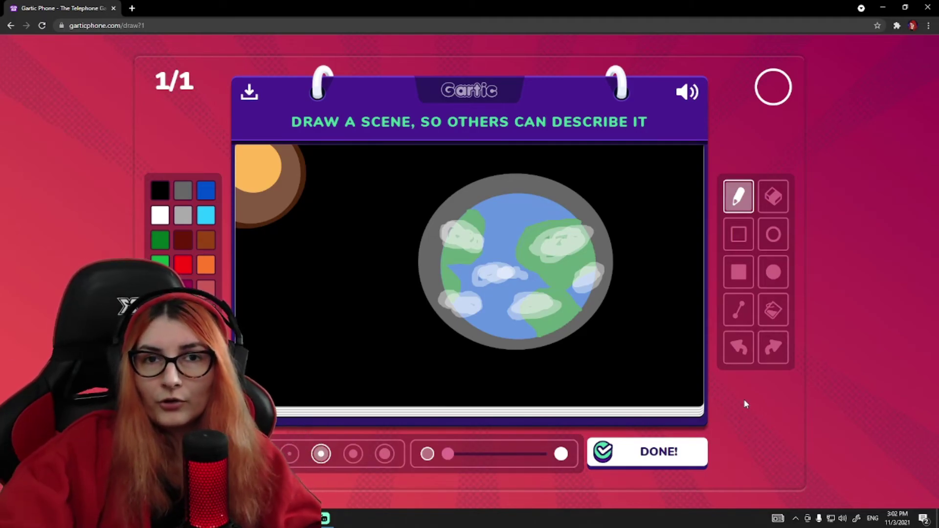
- Switch to the filled rectangle tool
left_click(738, 272)
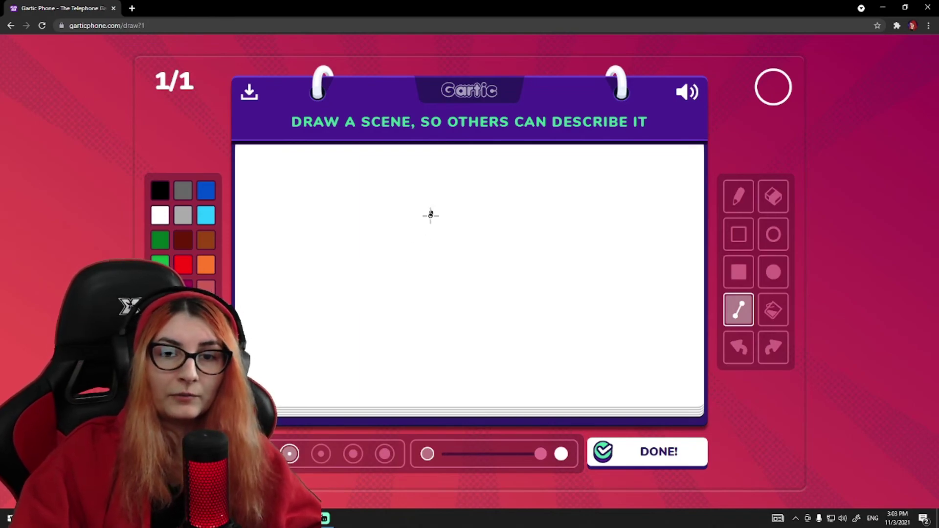
- Draw the grater's outline with straight line segments: sides, top, front corner and back edges
mouse_move(431, 211)
left_mouse_down()
mouse_move(393, 351)
mouse_move(510, 361)
mouse_move(499, 360)
left_mouse_up()
left_click_drag(439, 196, 448, 193)
mouse_move(447, 193)
left_mouse_down()
mouse_move(484, 190)
mouse_move(528, 207)
left_mouse_up()
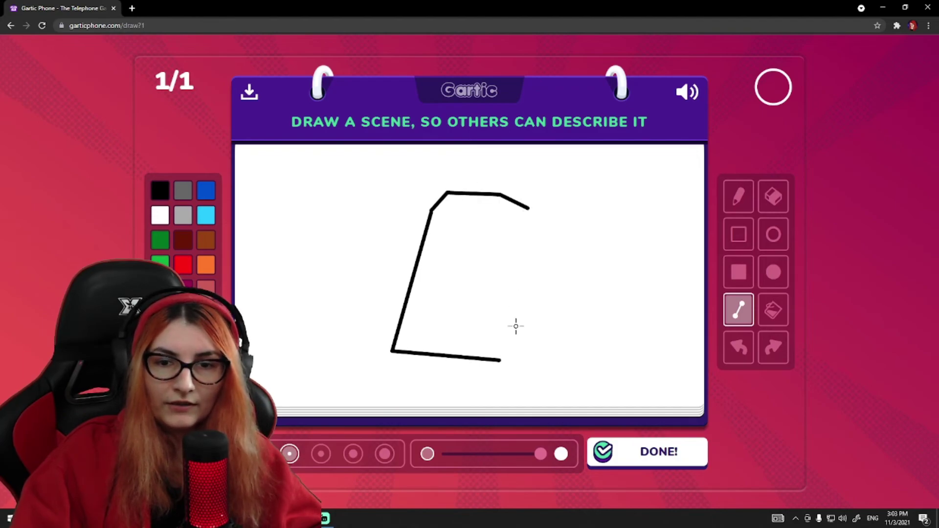
left_click_drag(498, 359, 511, 243)
left_click_drag(499, 360, 544, 330)
left_click_drag(544, 330, 540, 239)
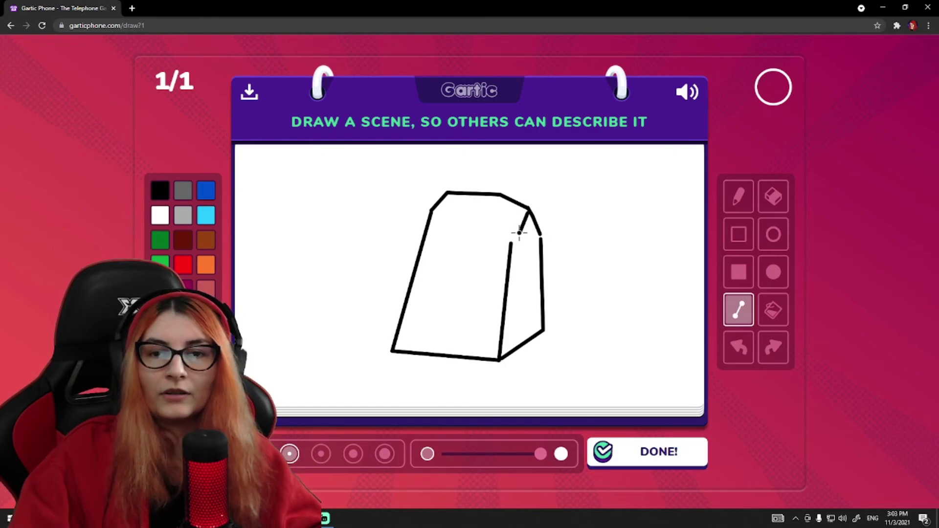
- Sketch a similar shape freehand with the Pencil beside the grater
left_click(738, 197)
mouse_move(596, 240)
left_mouse_down()
mouse_move(578, 313)
mouse_move(660, 248)
mouse_move(652, 203)
mouse_move(601, 211)
mouse_move(591, 250)
left_mouse_up()
mouse_move(656, 356)
left_mouse_down()
mouse_move(674, 342)
mouse_move(667, 229)
left_mouse_up()
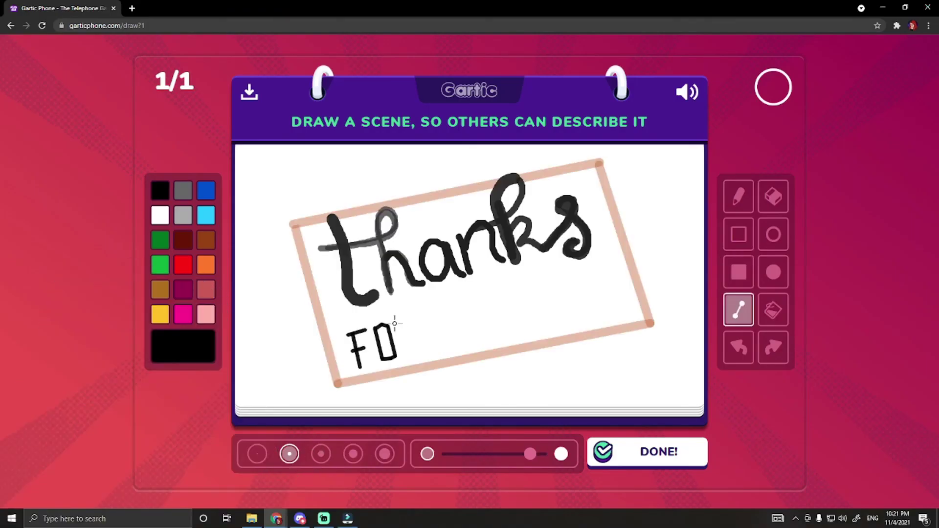
- Draw the straight-stroke letters R, W, A, T, H, I and N beneath 'thanks'
left_click_drag(399, 324, 399, 359)
mouse_move(399, 324)
left_mouse_down()
mouse_move(406, 317)
mouse_move(423, 350)
left_mouse_up()
left_click_drag(431, 315, 442, 342)
mouse_move(442, 342)
left_mouse_down()
mouse_move(450, 323)
mouse_move(456, 340)
left_mouse_up()
mouse_move(456, 340)
left_mouse_down()
mouse_move(462, 306)
mouse_move(487, 332)
left_mouse_up()
mouse_move(489, 298)
left_mouse_down()
mouse_move(491, 333)
mouse_move(513, 296)
mouse_move(519, 324)
left_mouse_up()
mouse_move(519, 311)
left_mouse_down()
mouse_move(531, 306)
mouse_move(531, 319)
left_mouse_up()
mouse_move(538, 282)
left_mouse_down()
mouse_move(540, 316)
mouse_move(547, 283)
mouse_move(560, 307)
left_mouse_up()
mouse_move(560, 307)
left_mouse_down()
mouse_move(586, 278)
mouse_move(577, 314)
left_mouse_up()
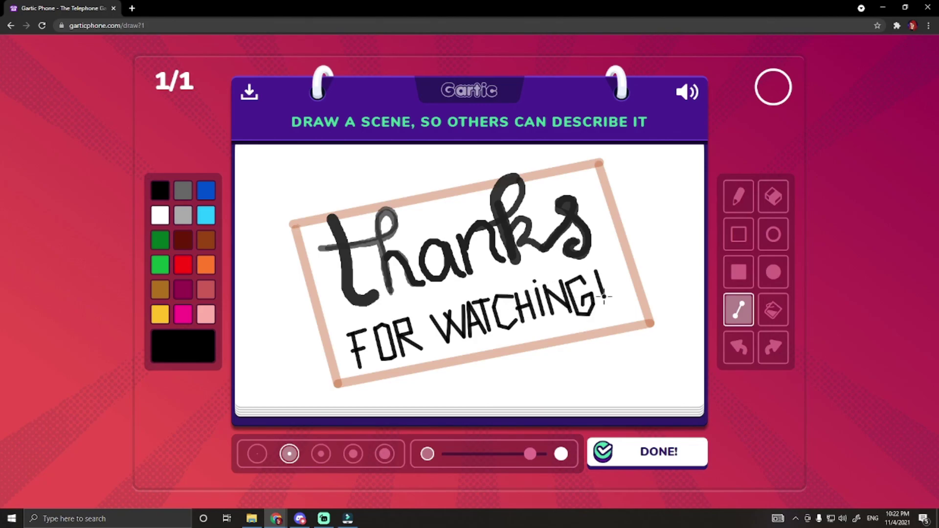